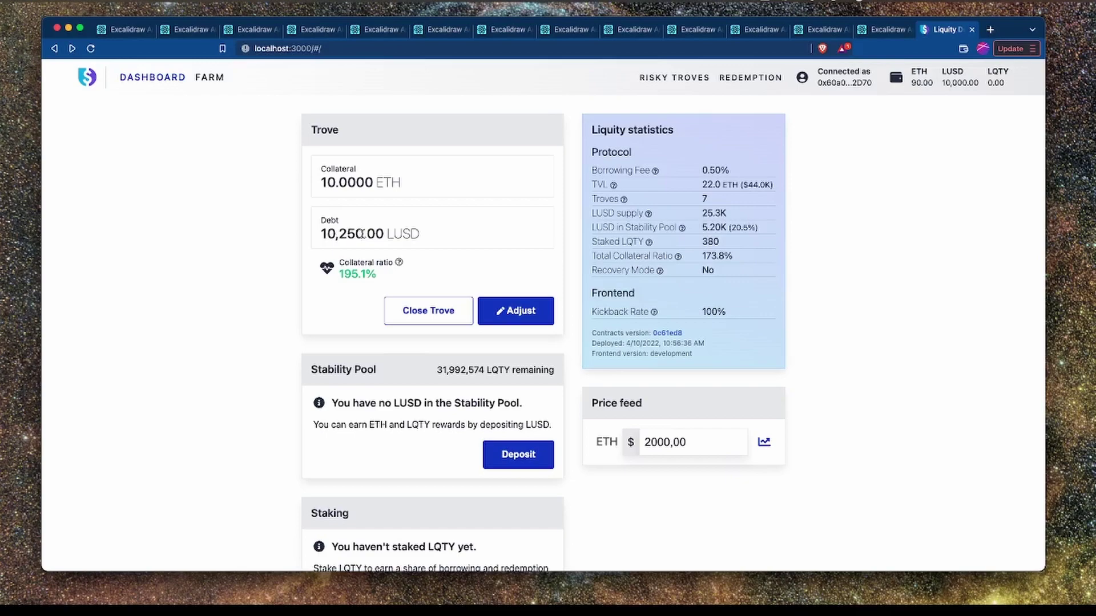
Step: Check the 10,000.00 LUSD wallet balance and protocol statistics, then start a Stability Pool deposit
drag(978, 83, 943, 82)
click(963, 82)
drag(594, 151, 713, 301)
click(726, 294)
click(520, 455)
Step: Fill the deposit with the maximum 10,000.00 LUSD and check the 65.7895% pool share
click(530, 422)
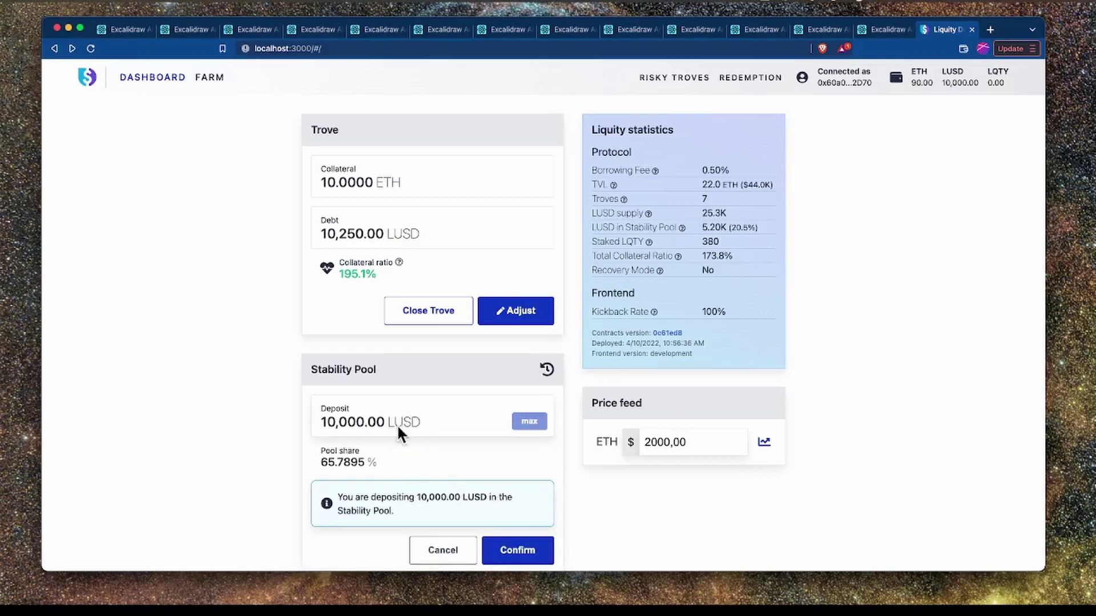
scroll(397, 428, down, 2)
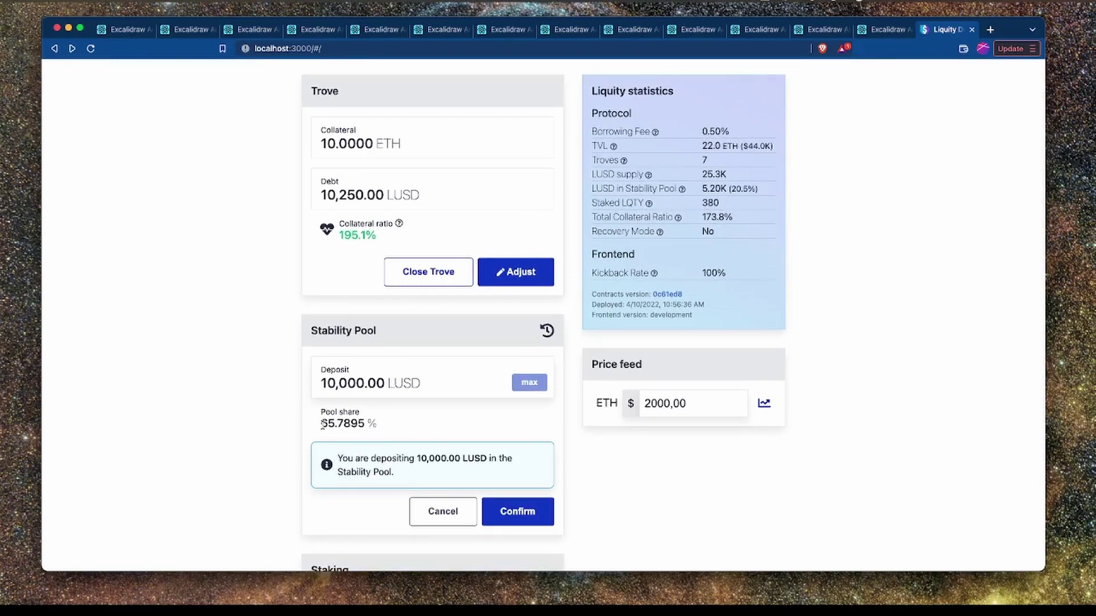
drag(321, 423, 376, 425)
click(327, 427)
click(412, 426)
scroll(423, 421, down, 1)
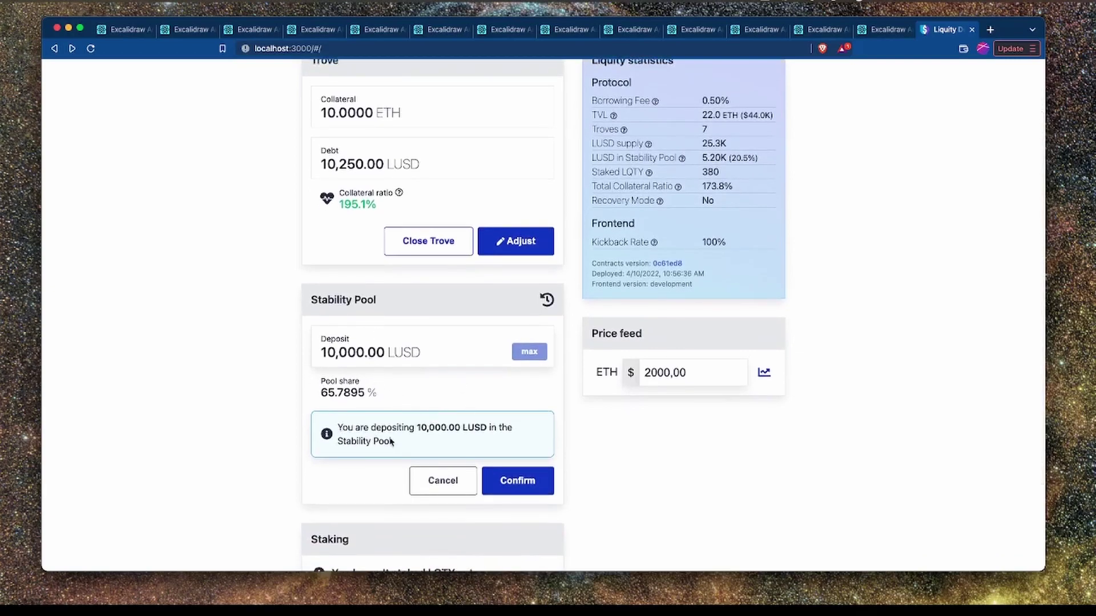
drag(374, 392, 321, 393)
click(321, 392)
scroll(424, 392, down, 1)
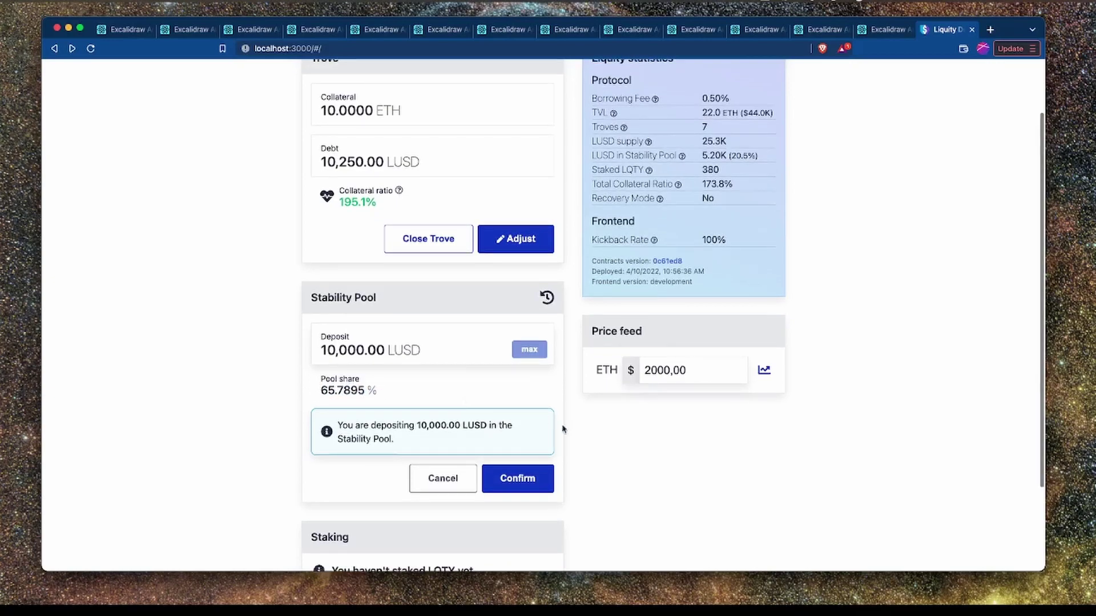
Step: Confirm the deposit and verify the 10,000.00 LUSD amount and 65.7895% share
click(527, 490)
scroll(594, 421, down, 2)
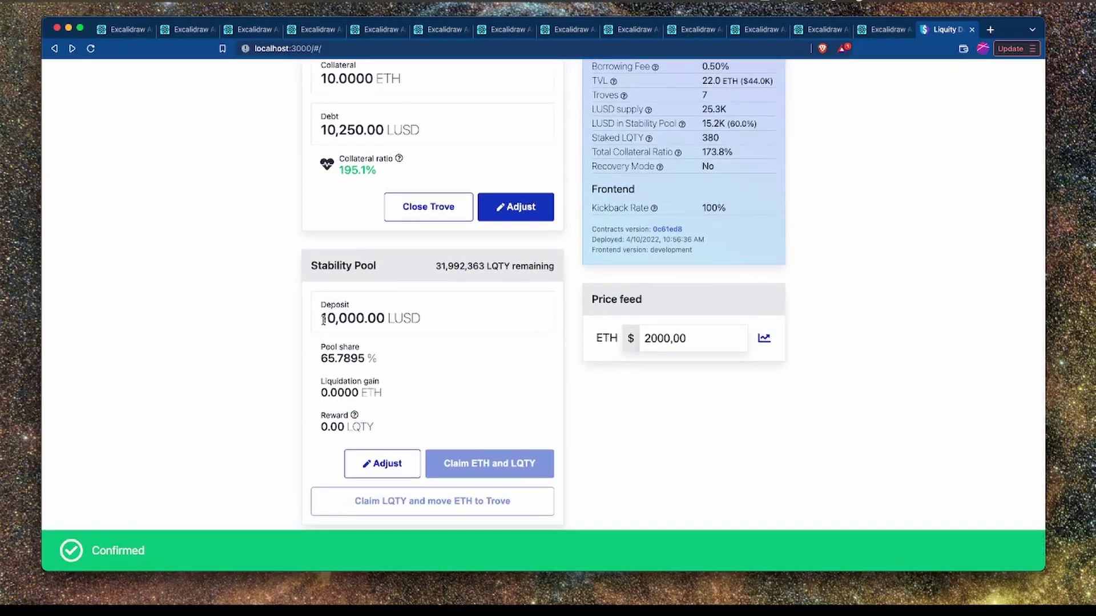
drag(321, 317, 388, 317)
click(428, 322)
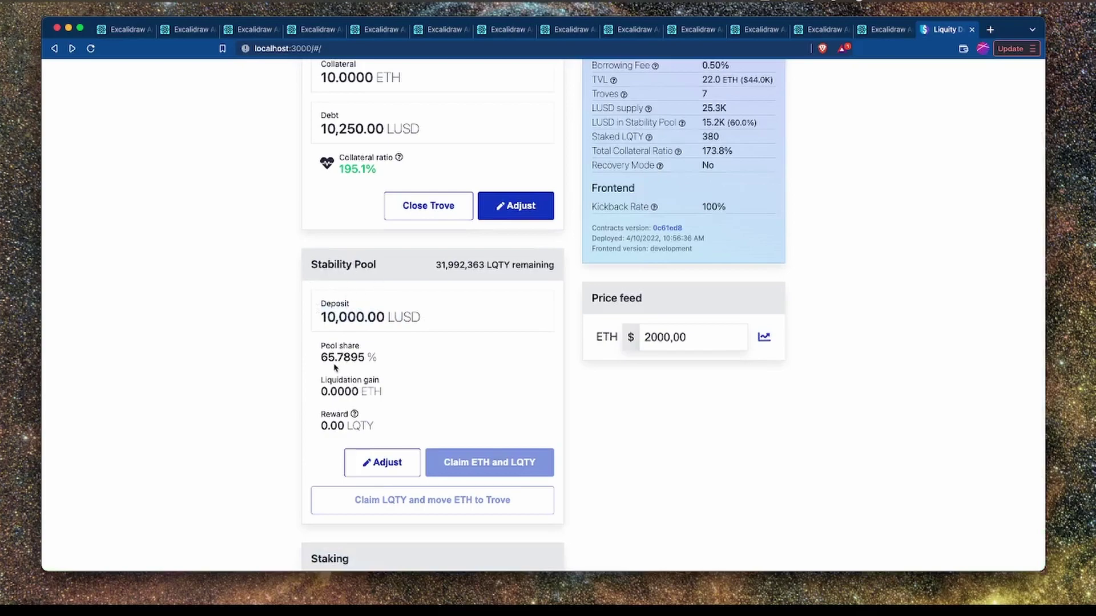
drag(321, 355, 369, 358)
click(435, 360)
scroll(480, 365, up, 3)
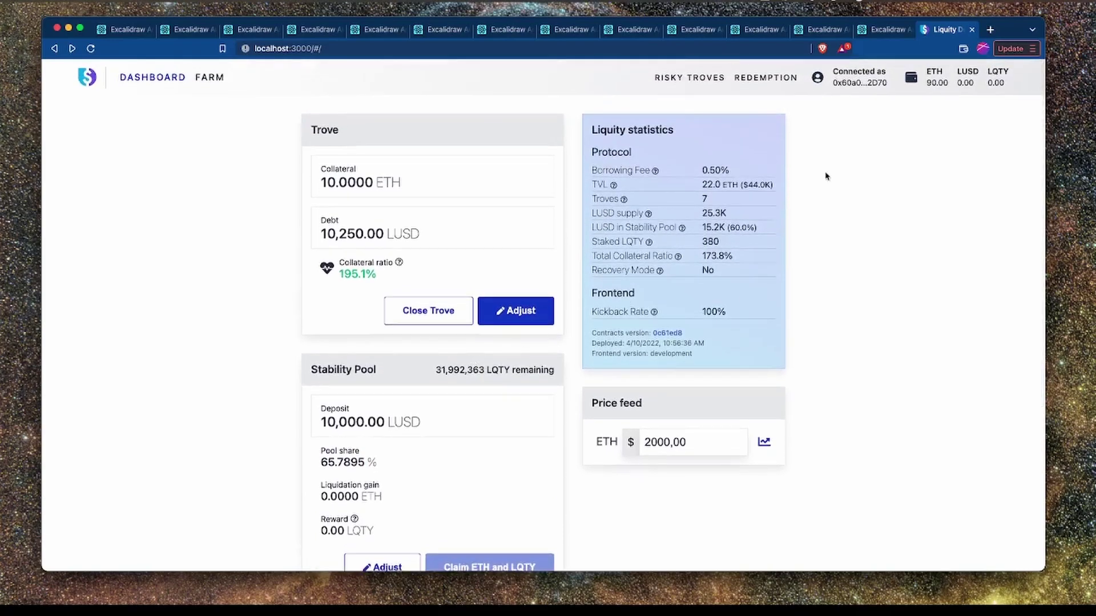
Step: Review the Risky Troves list, noting the lowest collateral ratio of 113.7%
click(682, 79)
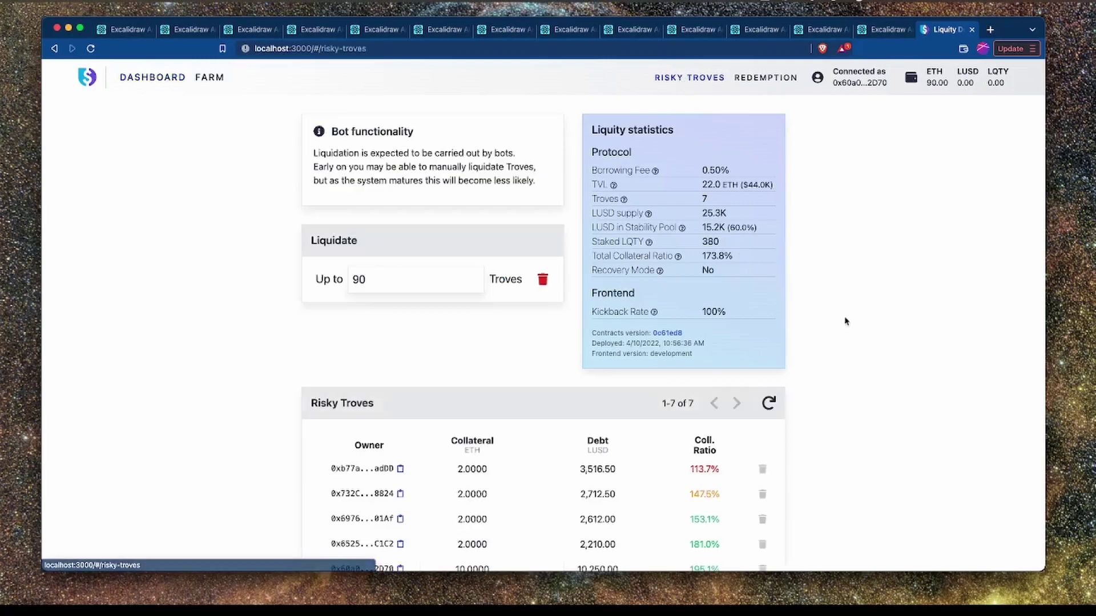
scroll(844, 320, down, 3)
scroll(628, 397, up, 1)
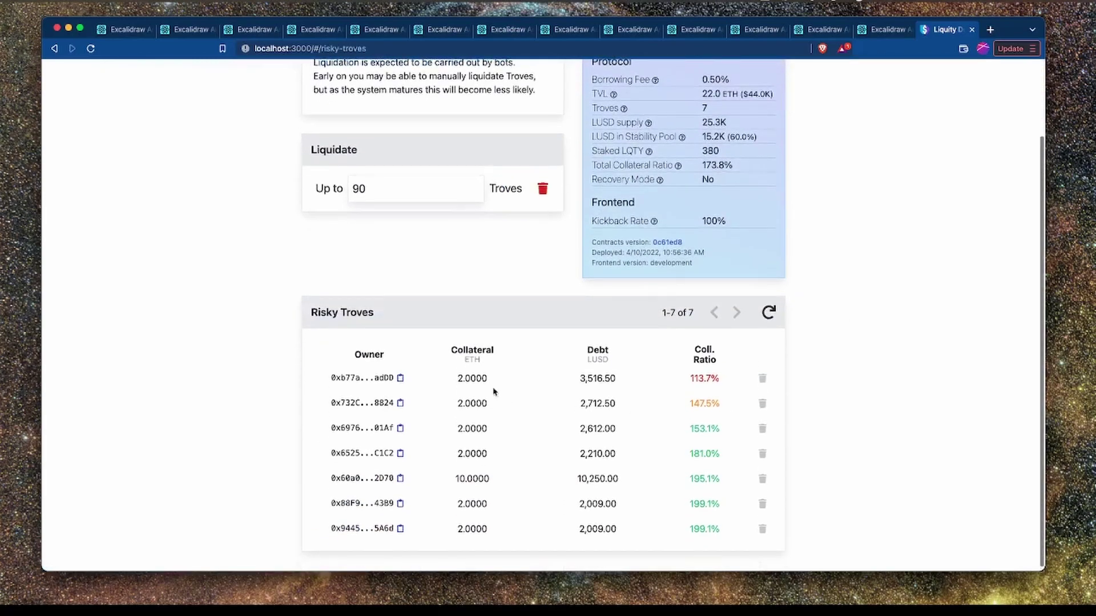
drag(718, 377, 689, 379)
click(692, 378)
click(692, 378)
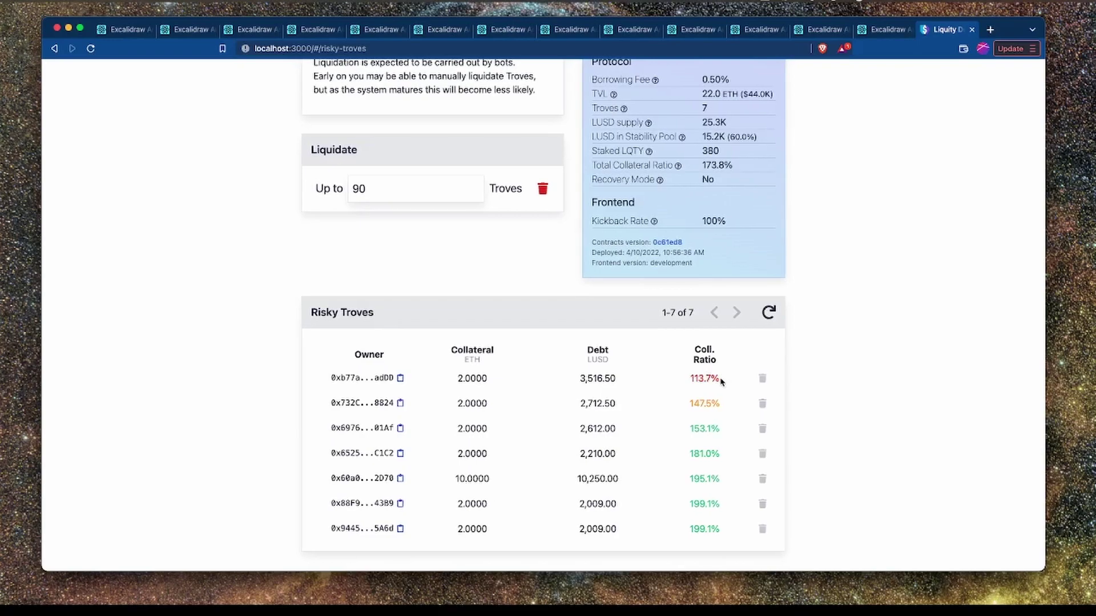
drag(720, 379, 692, 380)
scroll(590, 371, up, 5)
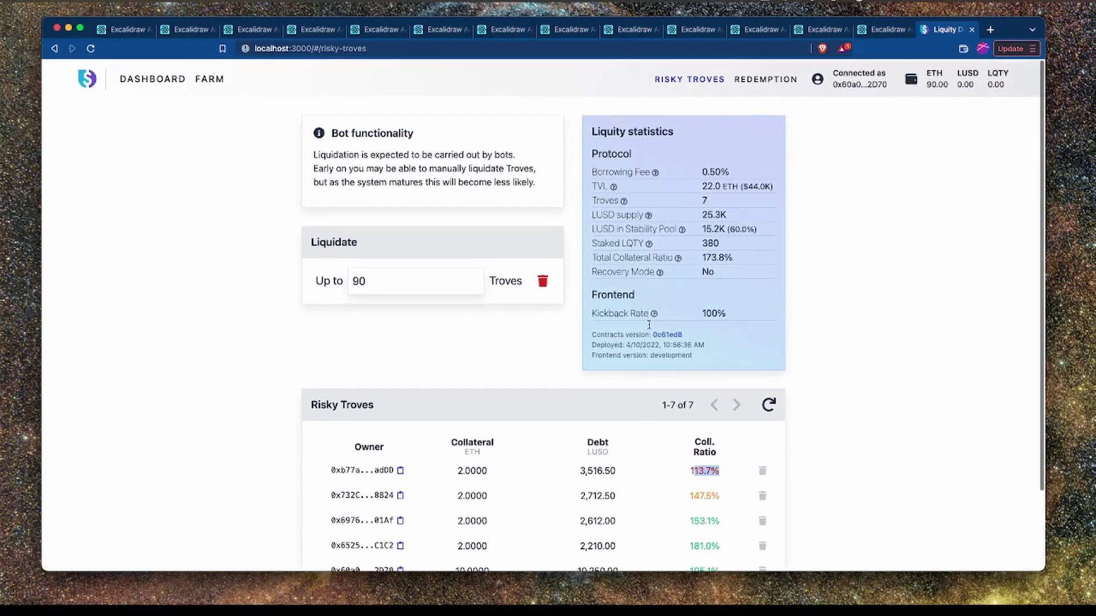
Step: Back on the Dashboard, change the ETH price feed from 2000,00 to 1800
click(152, 77)
drag(688, 443, 623, 443)
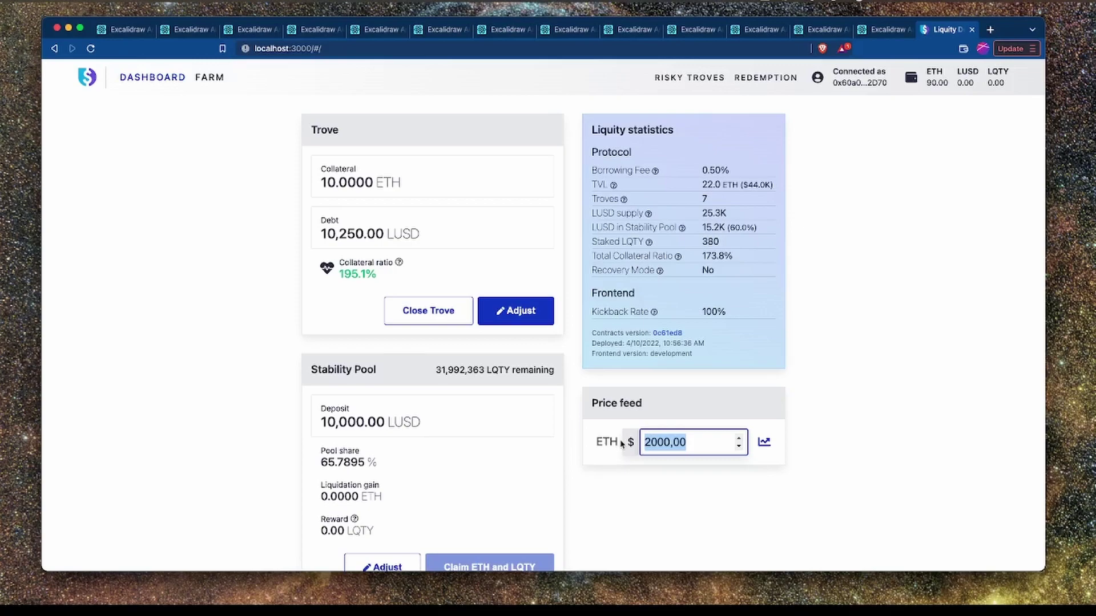
text(1800)
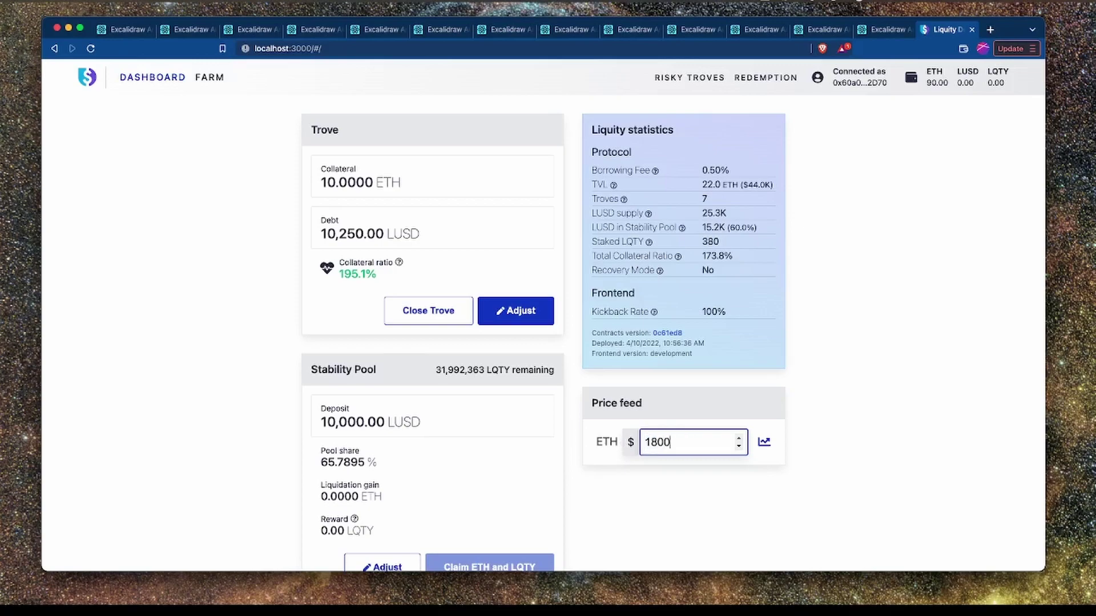
click(764, 443)
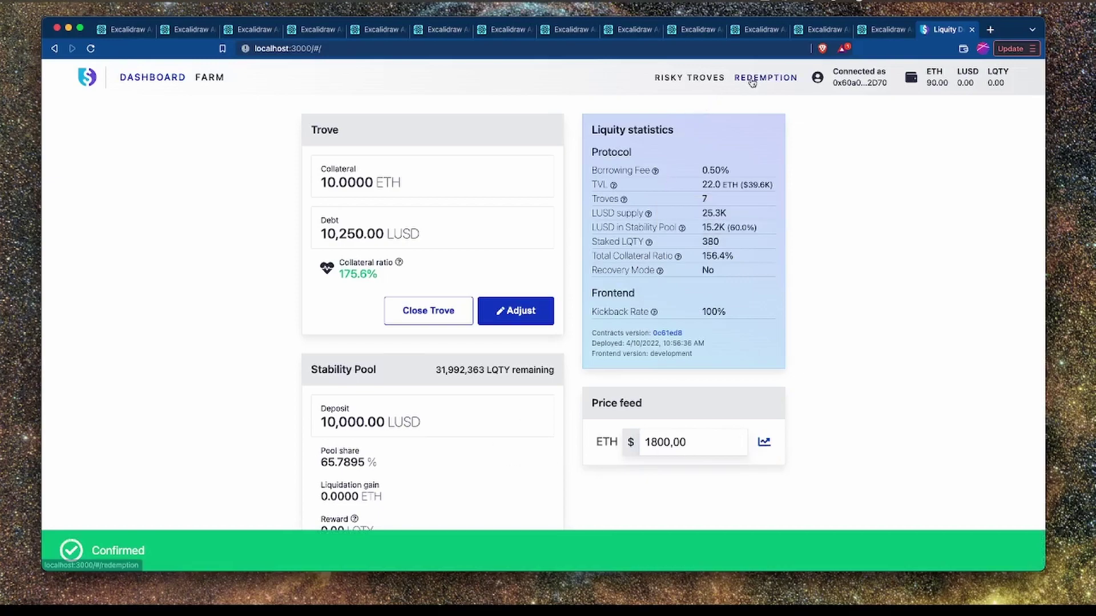
click(689, 79)
scroll(477, 387, down, 3)
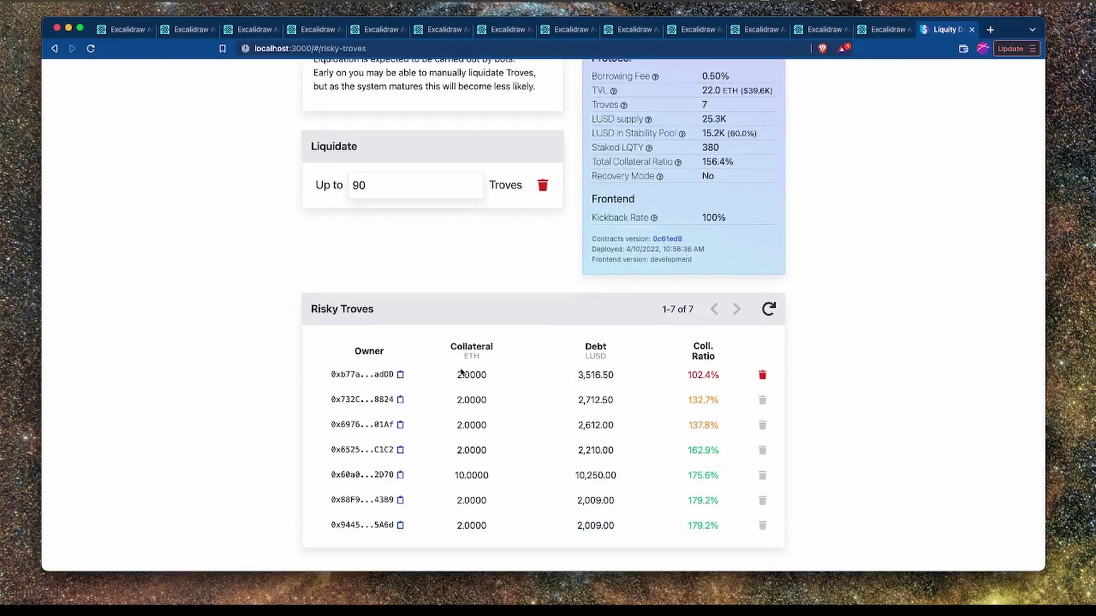
drag(720, 377, 687, 378)
click(706, 379)
drag(718, 375, 689, 375)
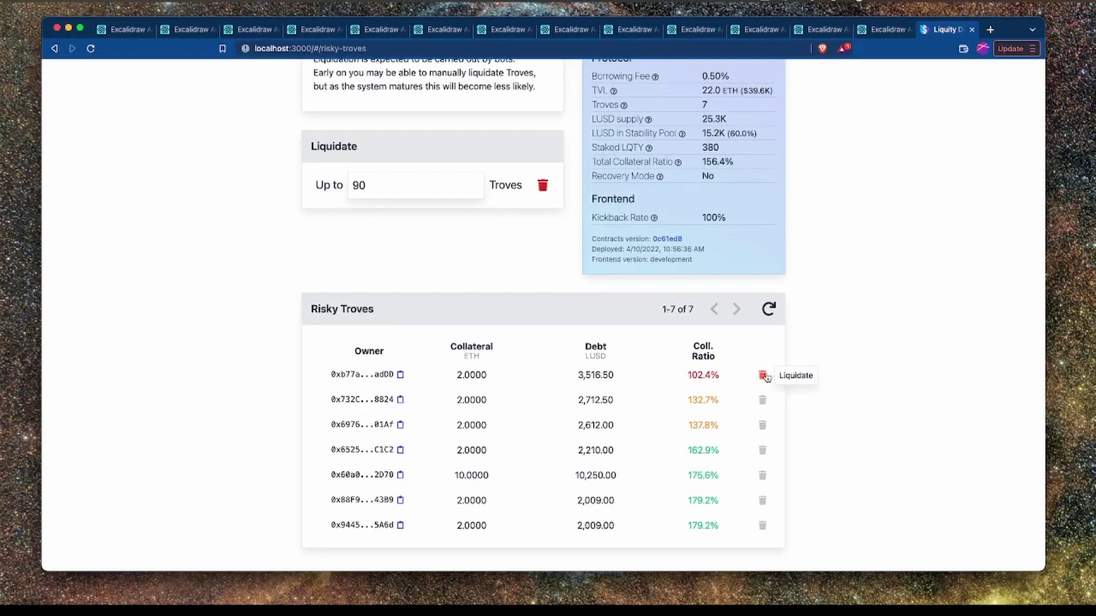
drag(455, 374, 490, 377)
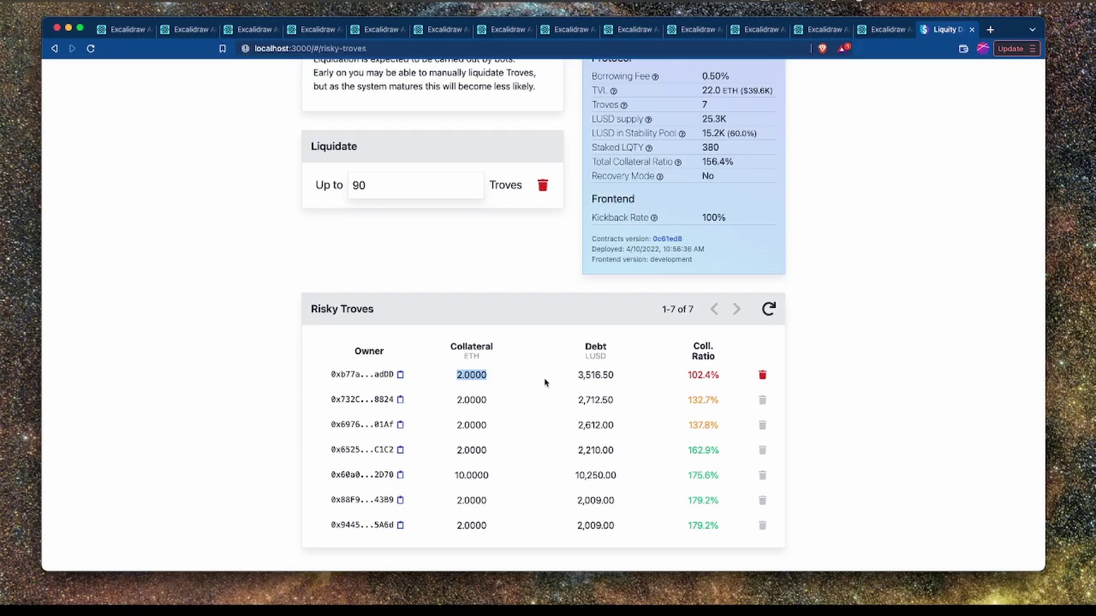
drag(577, 378, 615, 376)
drag(577, 376, 621, 378)
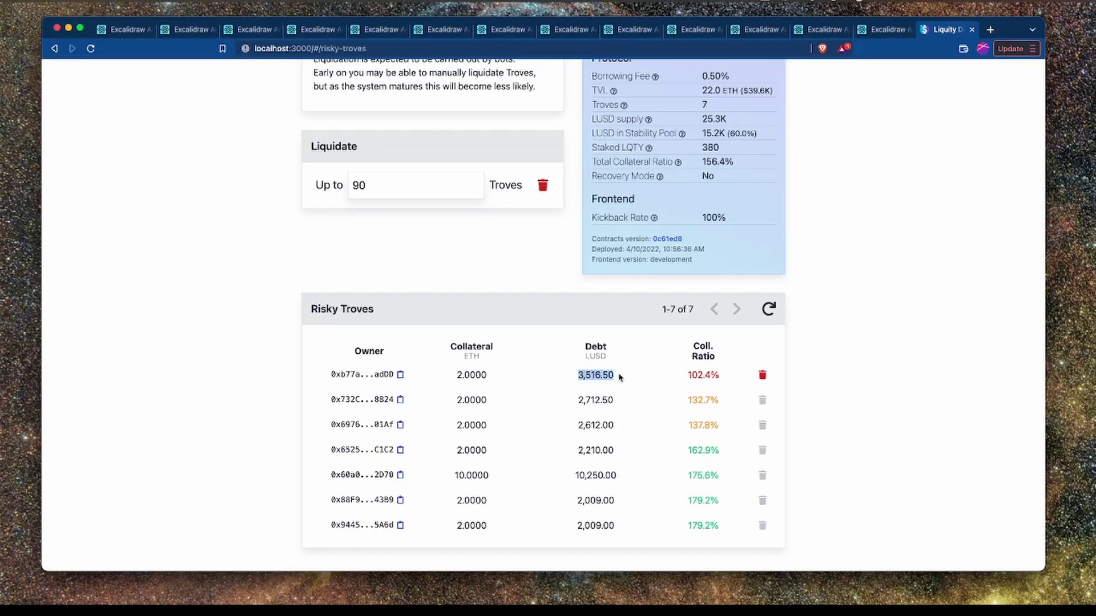
drag(456, 377, 485, 377)
click(485, 376)
drag(457, 375, 491, 377)
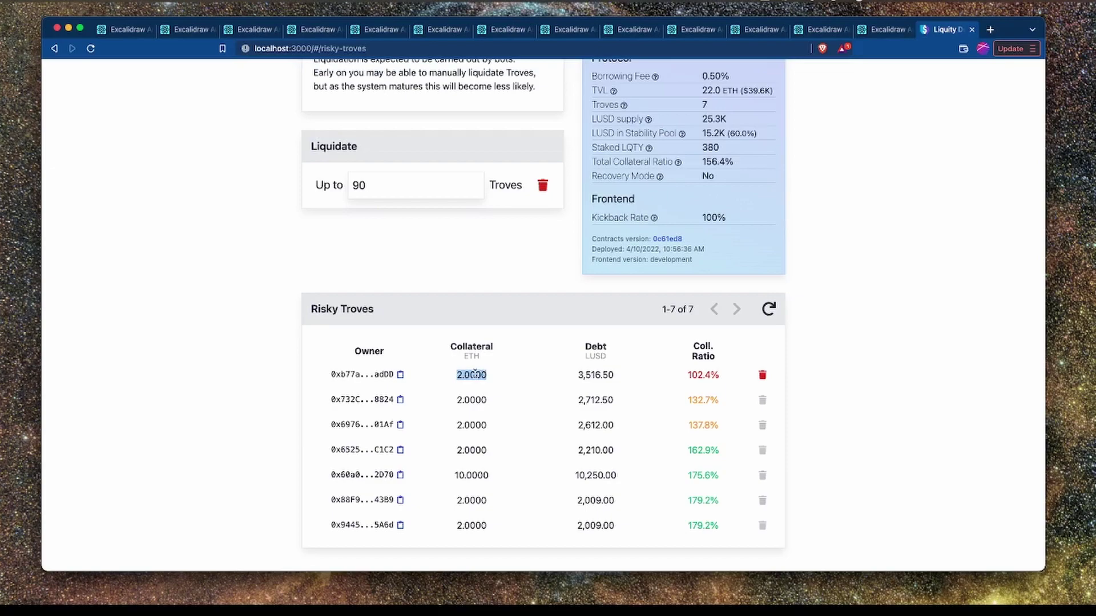
click(477, 376)
drag(456, 376, 487, 375)
click(762, 376)
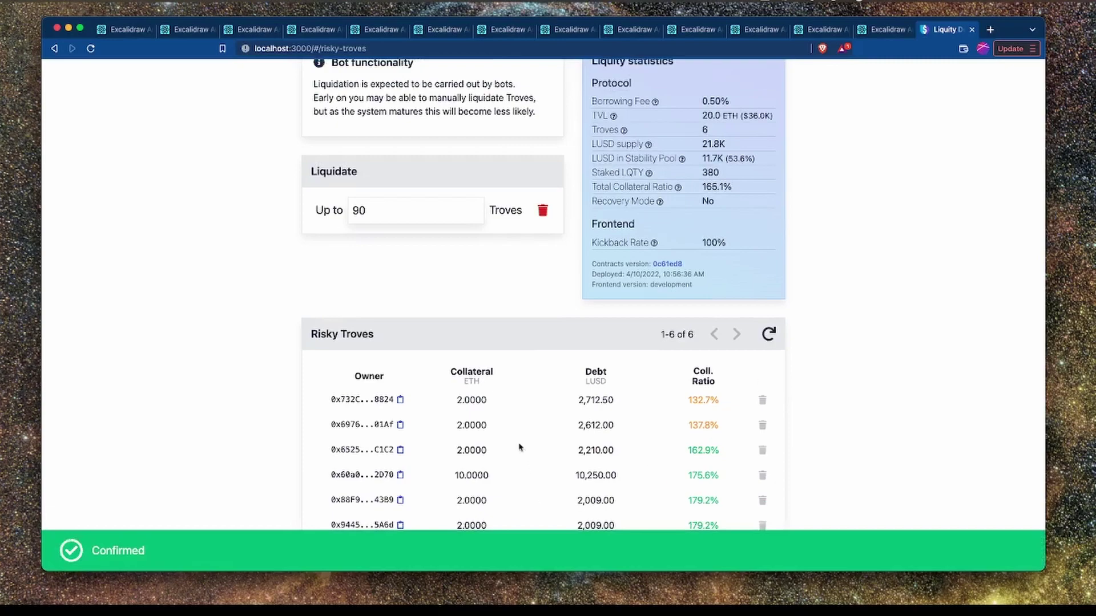
scroll(519, 445, up, 3)
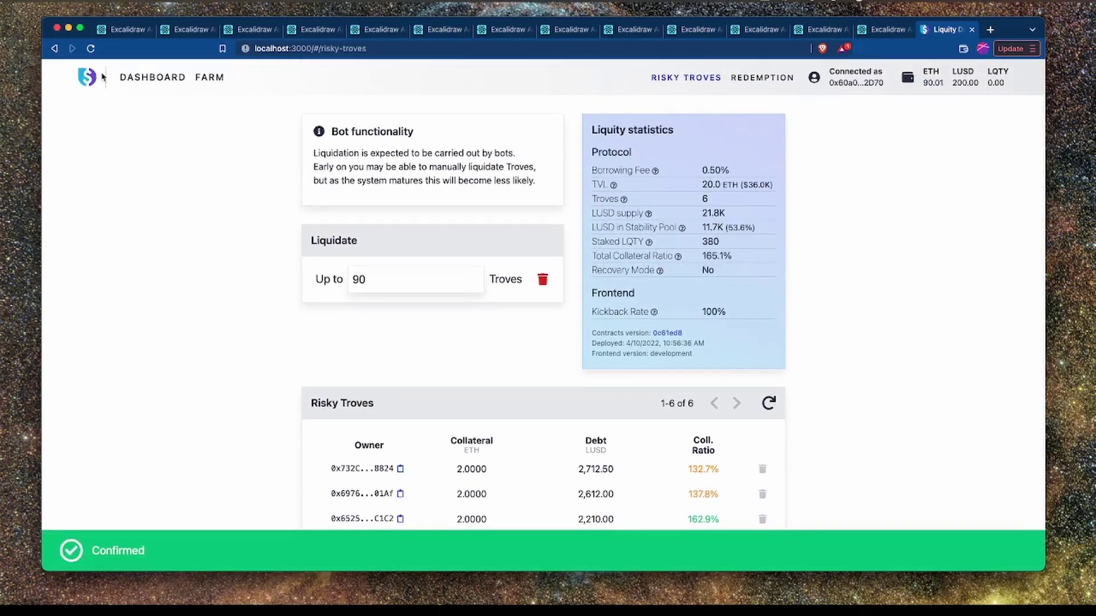
click(140, 80)
scroll(444, 214, down, 3)
scroll(445, 216, down, 4)
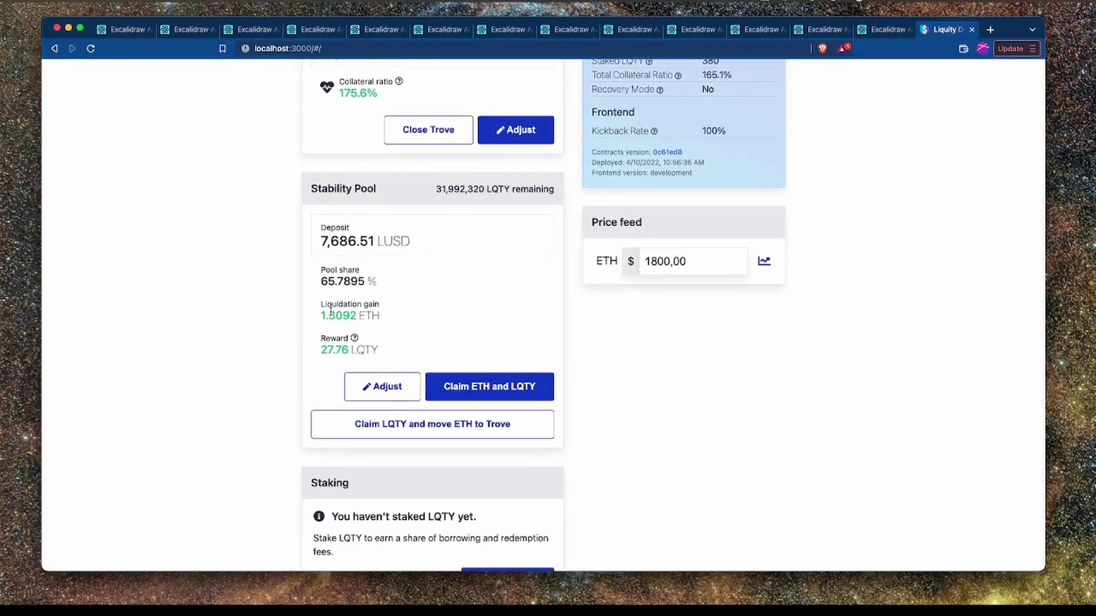
mouse_move(320, 241)
mouse_down()
mouse_move(380, 240)
mouse_move(323, 244)
mouse_up()
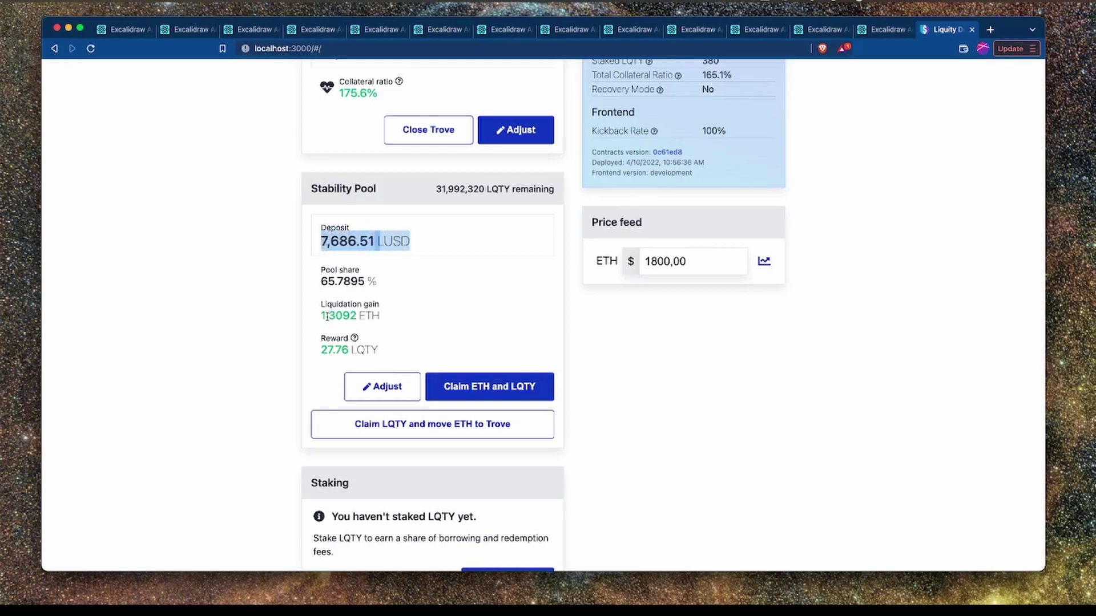
drag(321, 316, 382, 319)
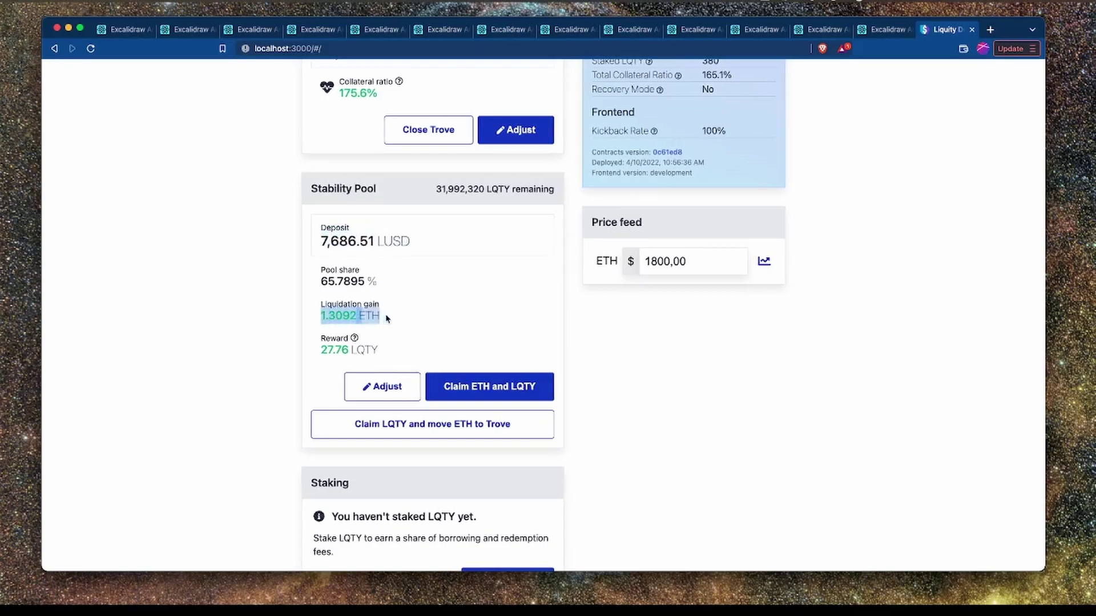
click(378, 316)
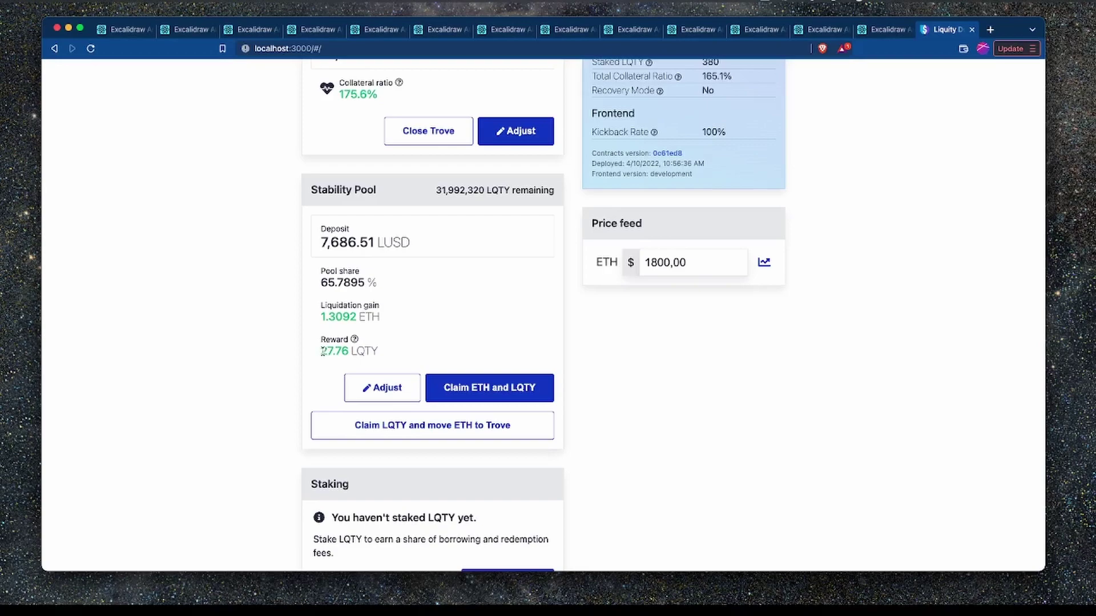
drag(321, 352, 379, 353)
click(381, 355)
scroll(379, 352, up, 1)
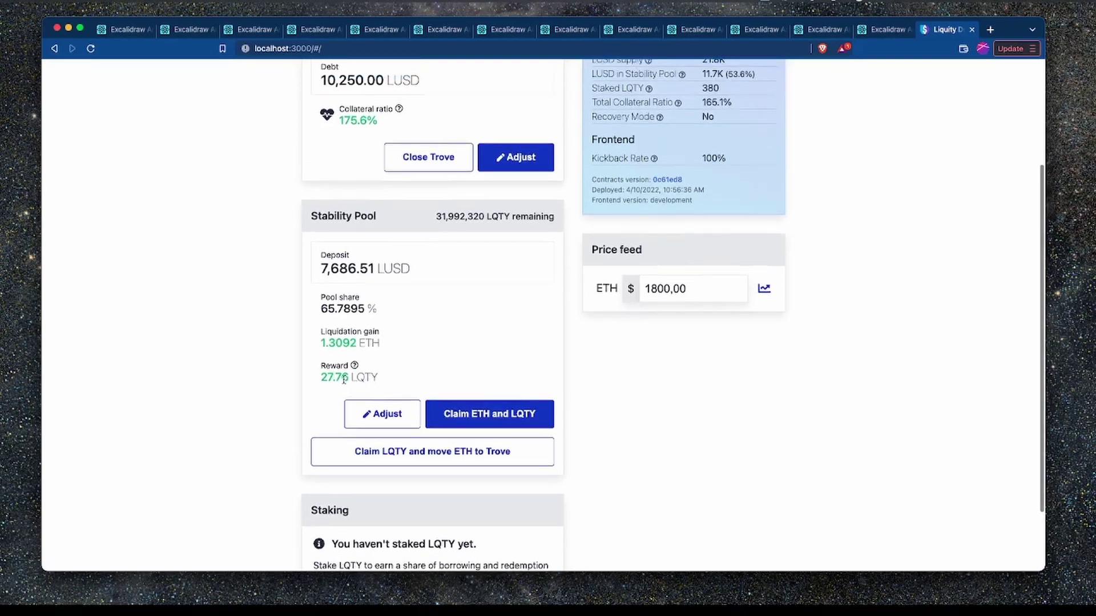
drag(321, 378, 379, 378)
click(378, 377)
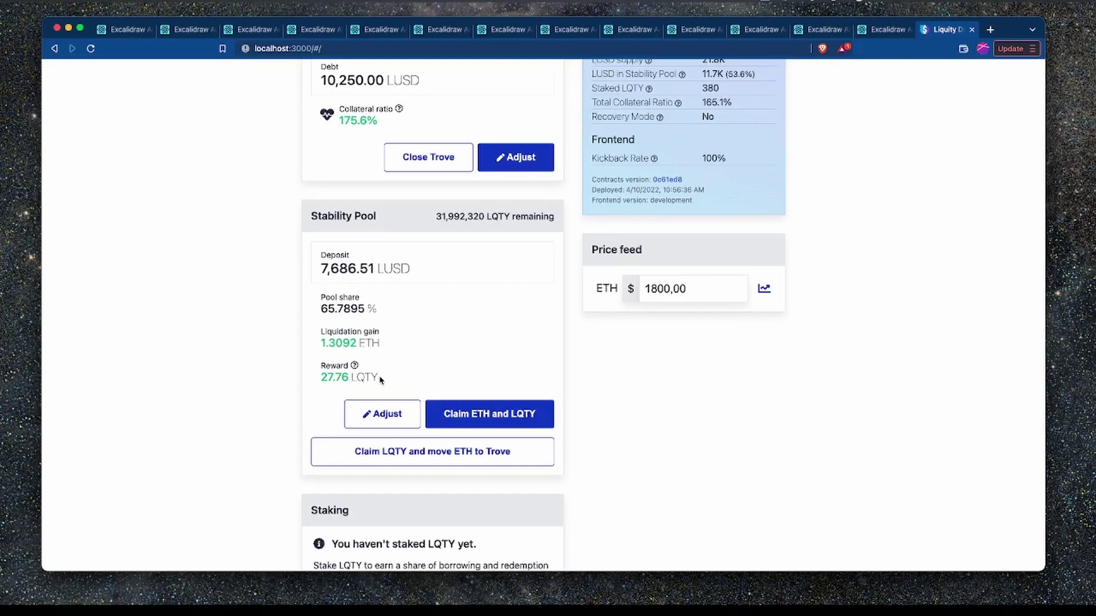
drag(321, 377, 369, 376)
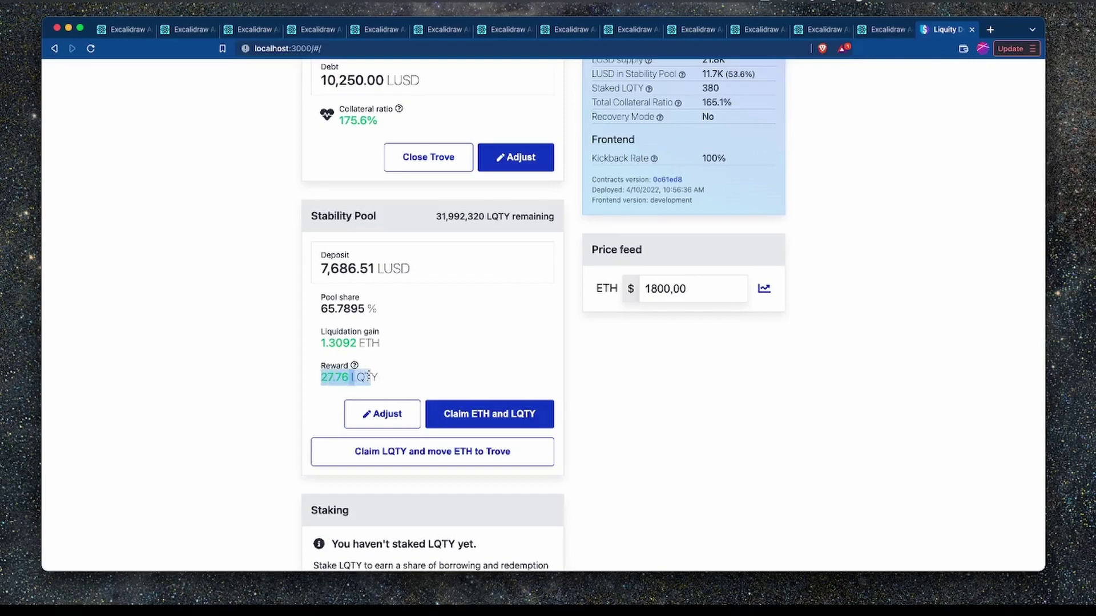
click(374, 375)
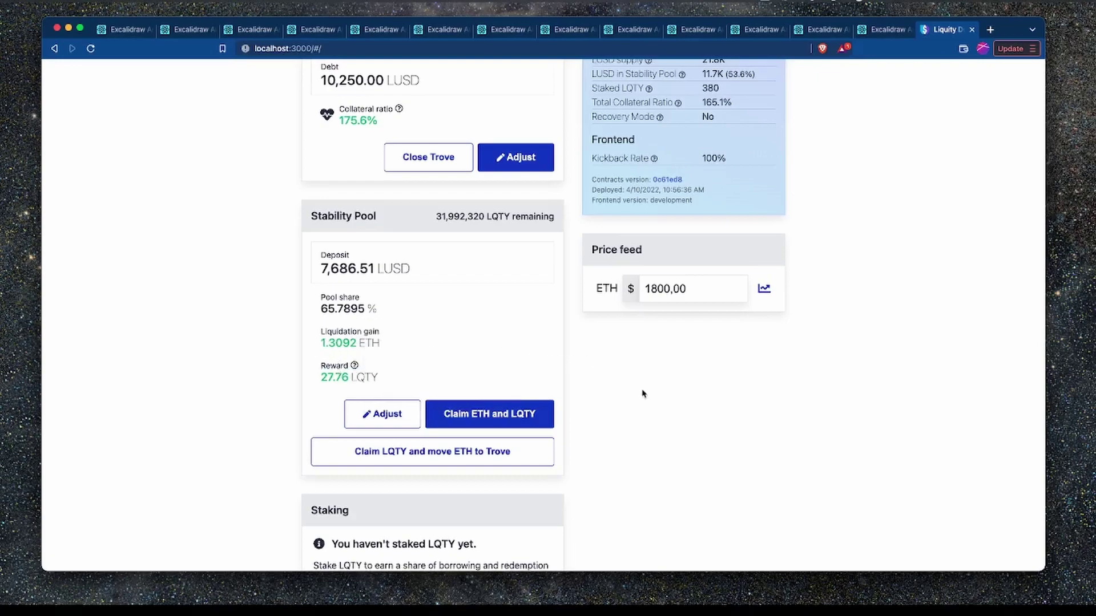
Step: Claim the Stability Pool's ETH liquidation gain and LQTY reward with 'Claim ETH and LQTY'
scroll(676, 440, down, 2)
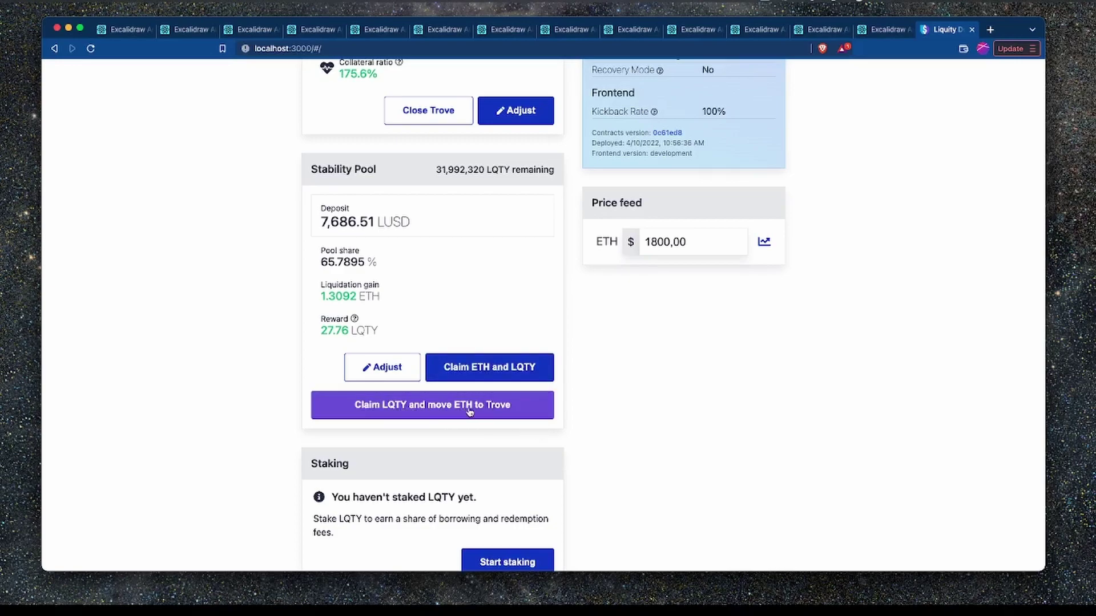
scroll(612, 402, up, 3)
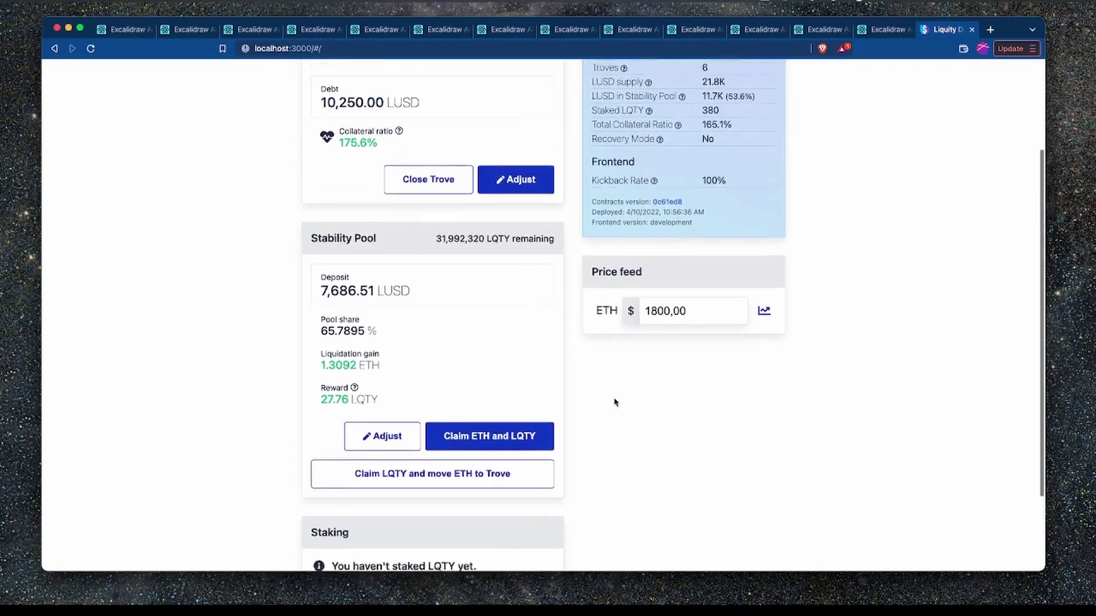
scroll(613, 405, up, 1)
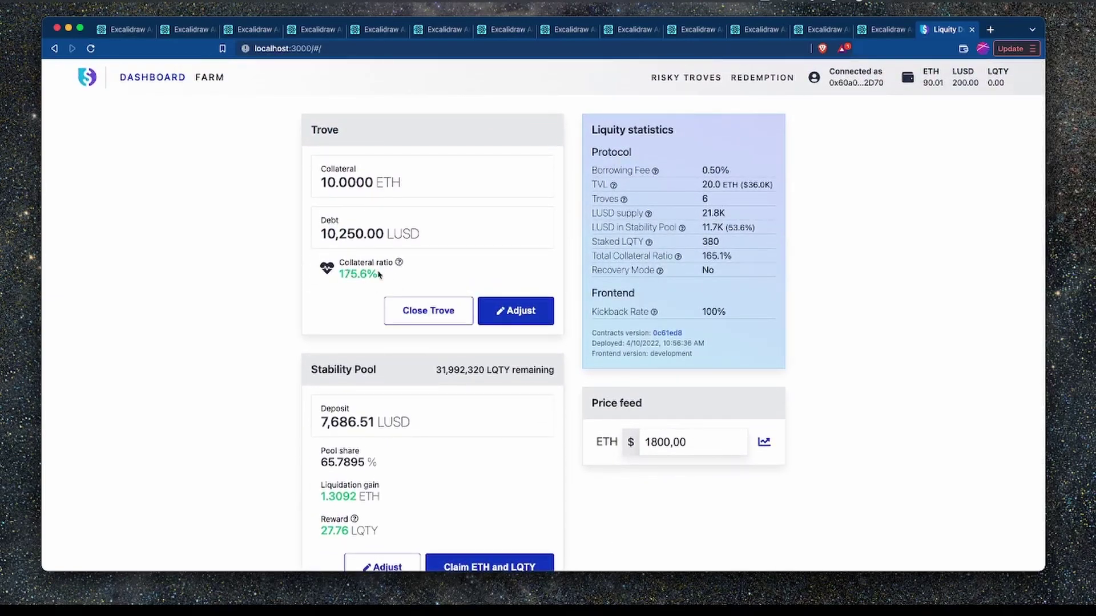
scroll(573, 302, down, 3)
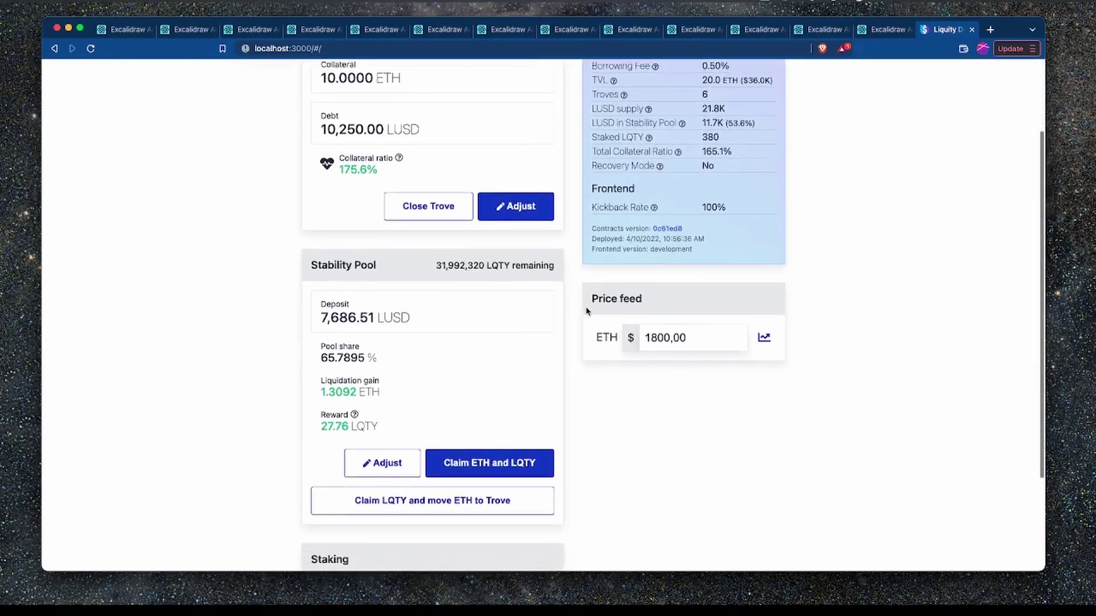
click(494, 454)
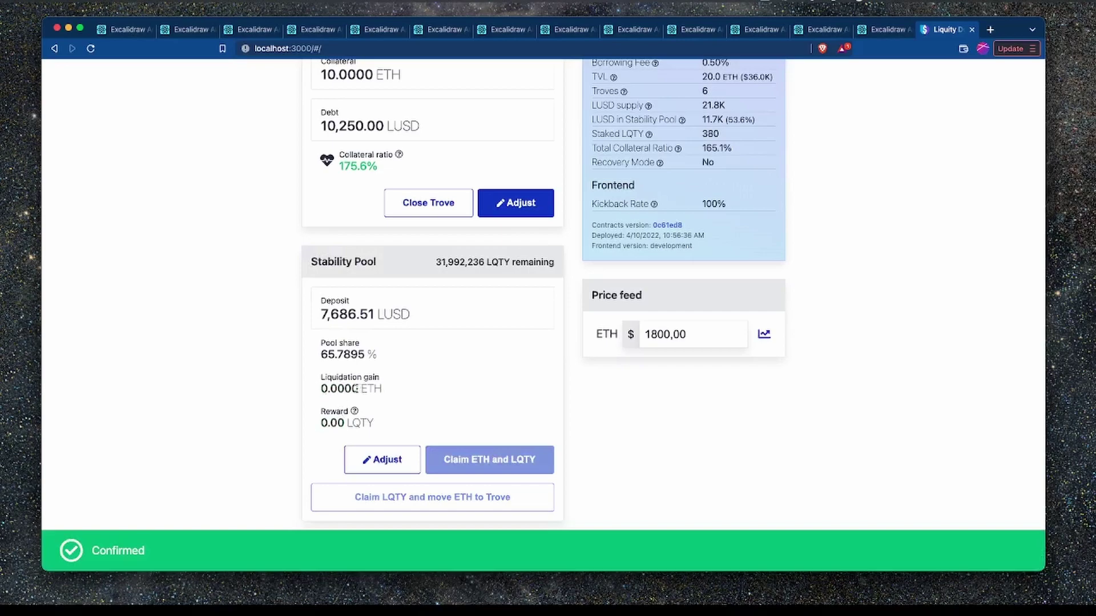
scroll(764, 314, up, 3)
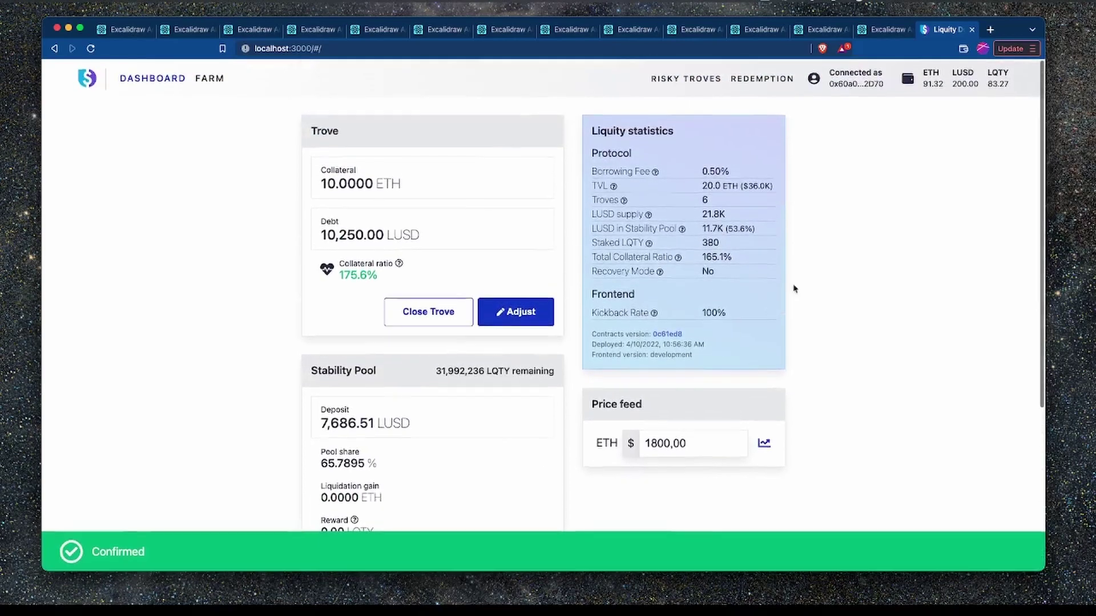
double_click(925, 82)
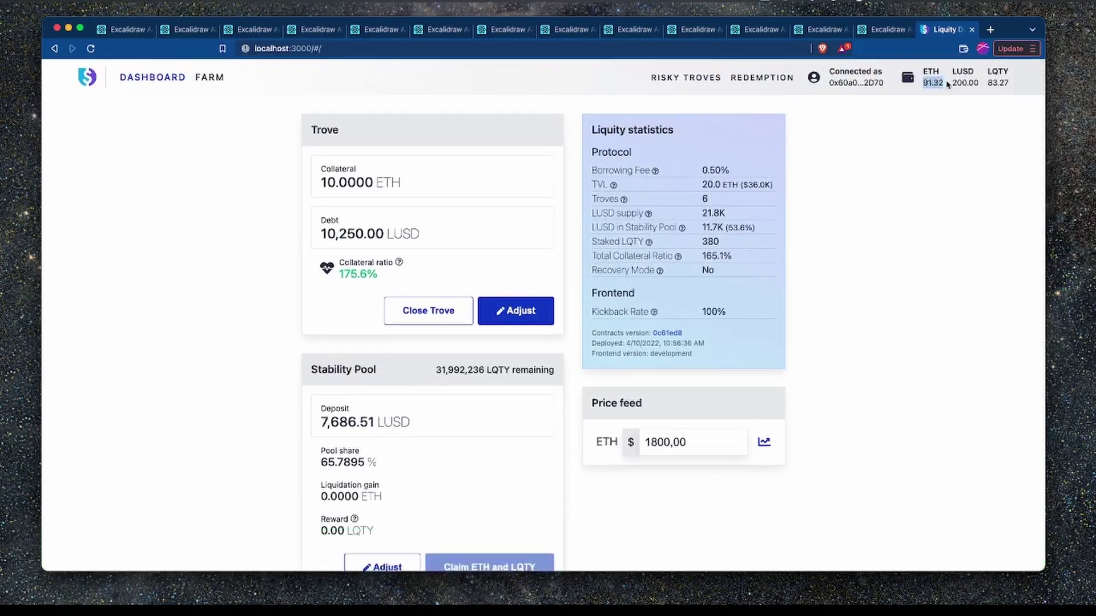
drag(988, 82, 1008, 82)
click(845, 337)
scroll(839, 339, down, 1)
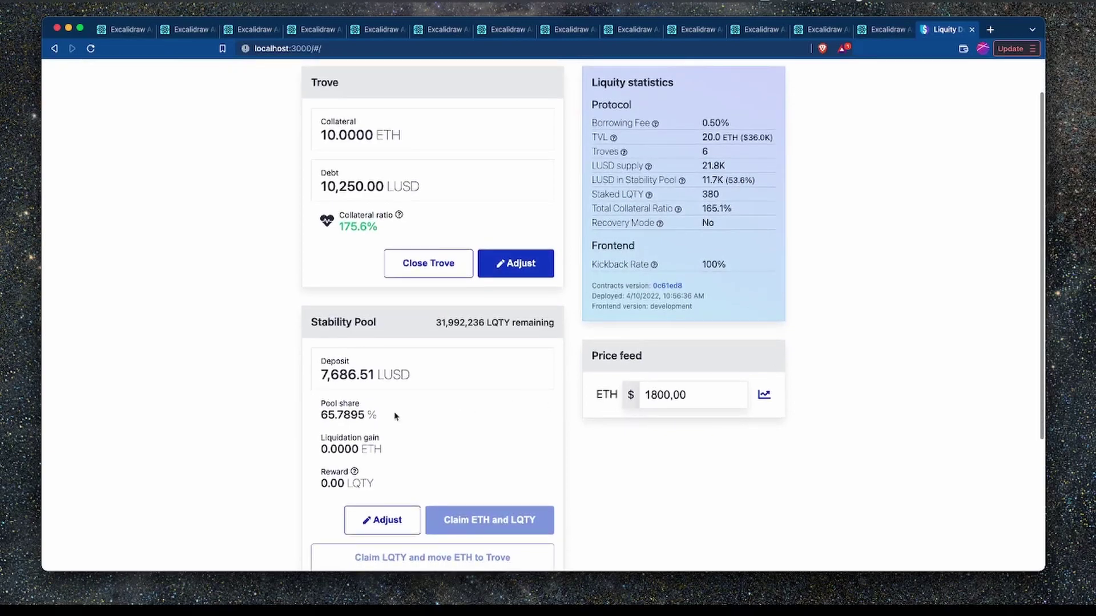
drag(322, 415, 383, 421)
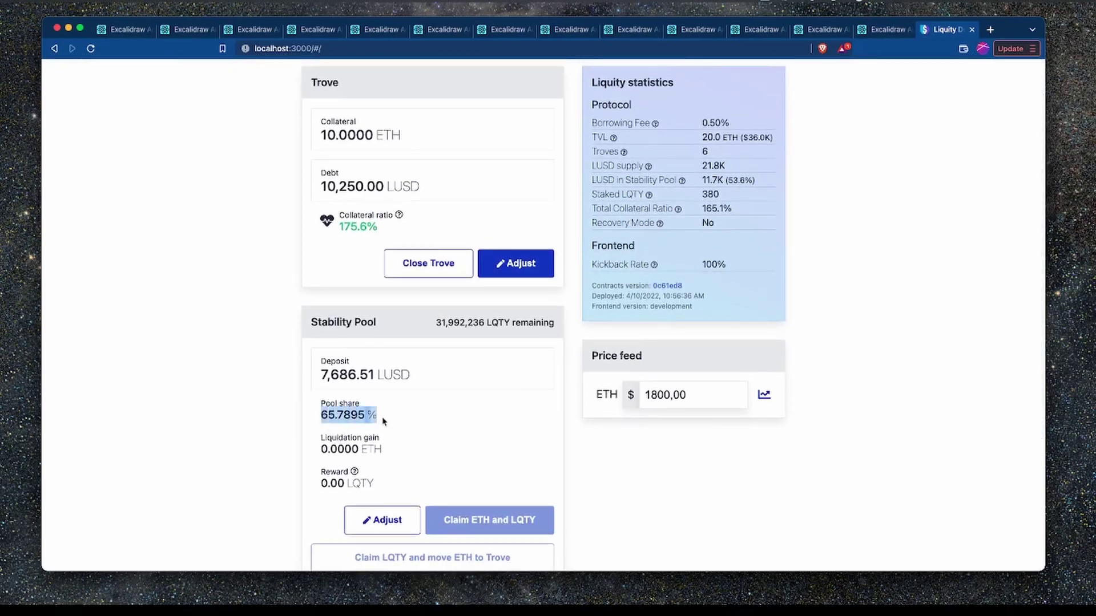
drag(320, 375, 406, 375)
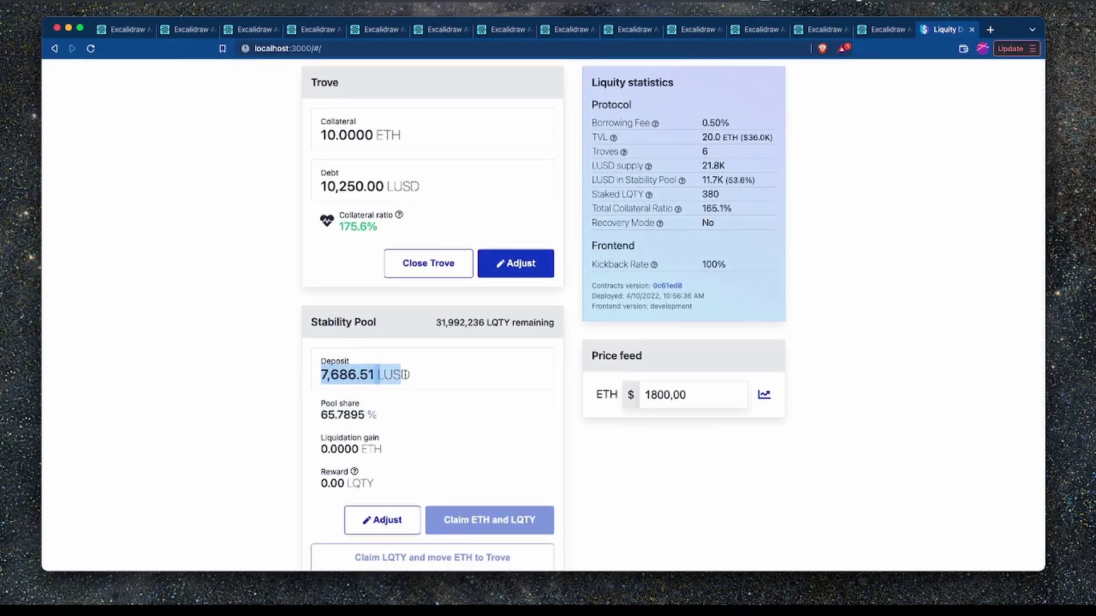
click(406, 375)
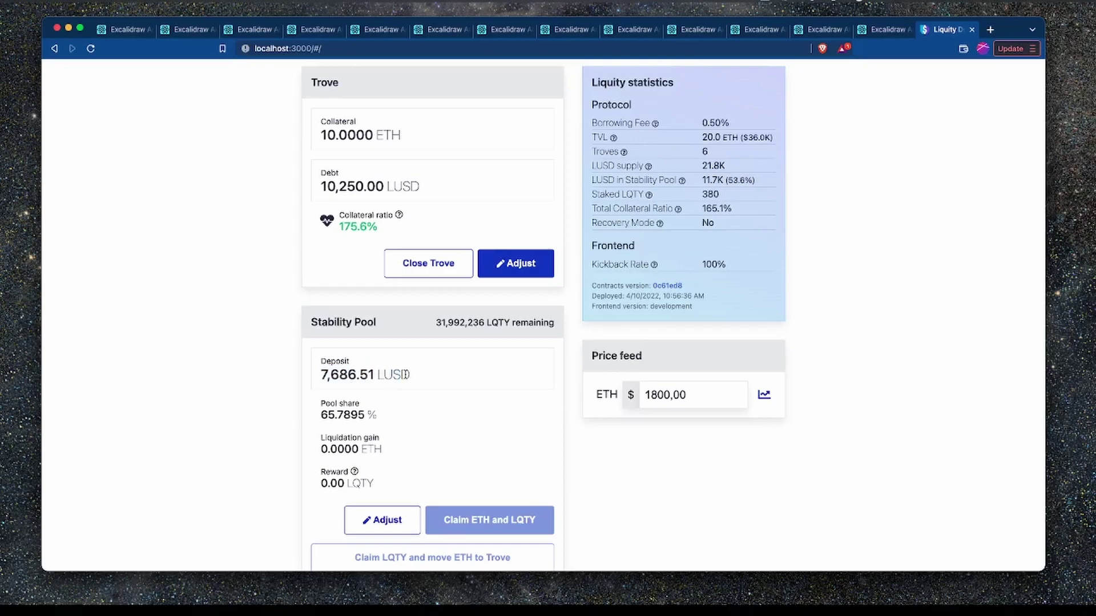
scroll(428, 379, down, 2)
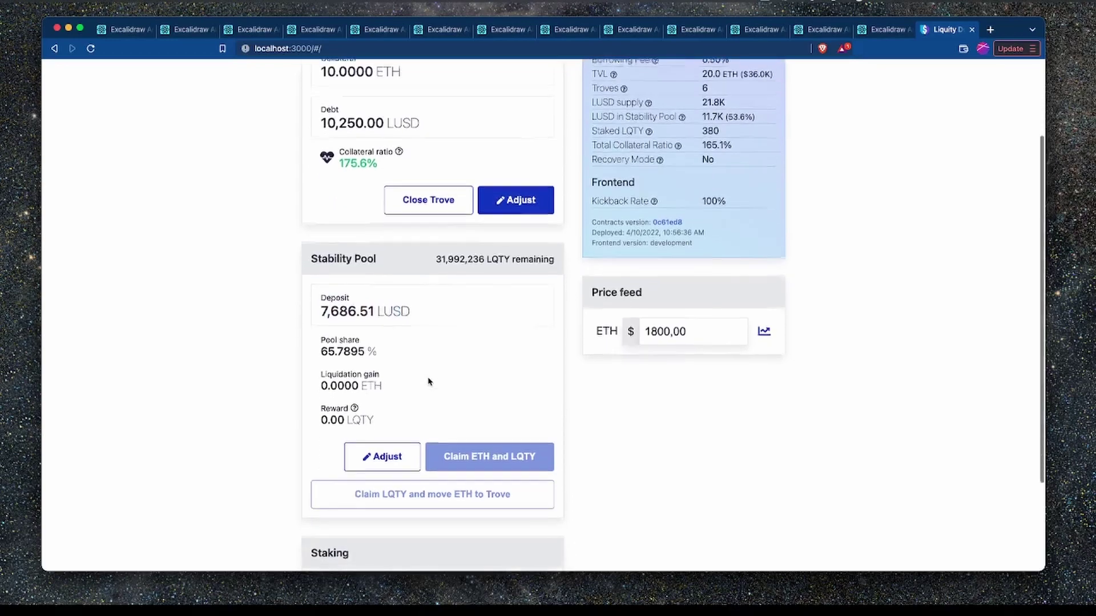
scroll(464, 377, down, 2)
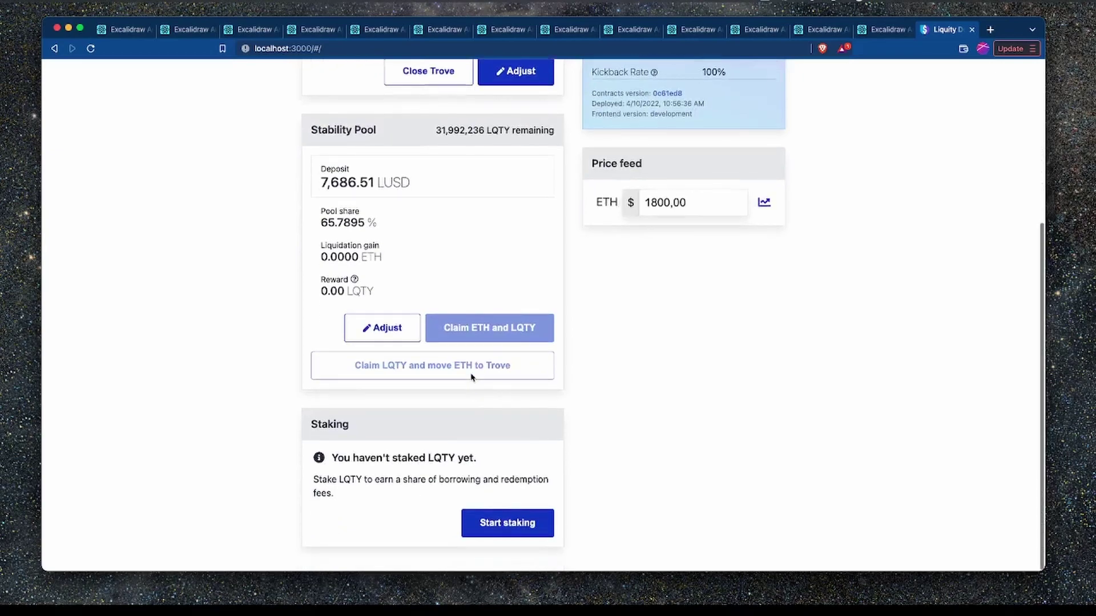
scroll(468, 383, up, 5)
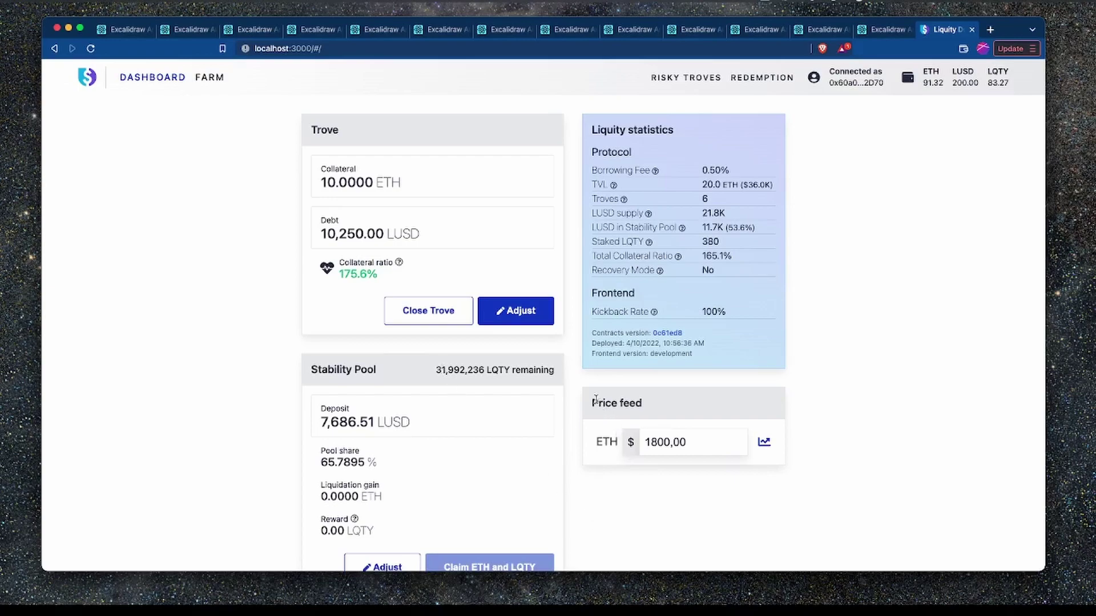
Step: Raise the ETH price feed value from 1800,00 to 1801 and apply it
drag(591, 402, 648, 405)
scroll(672, 406, down, 2)
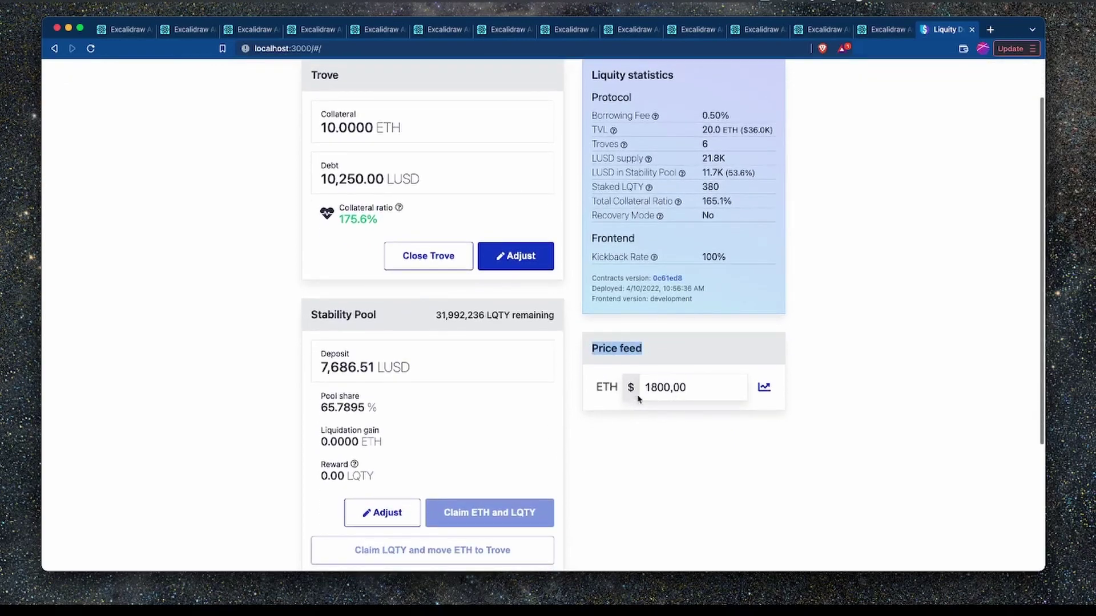
click(698, 387)
key(Up)
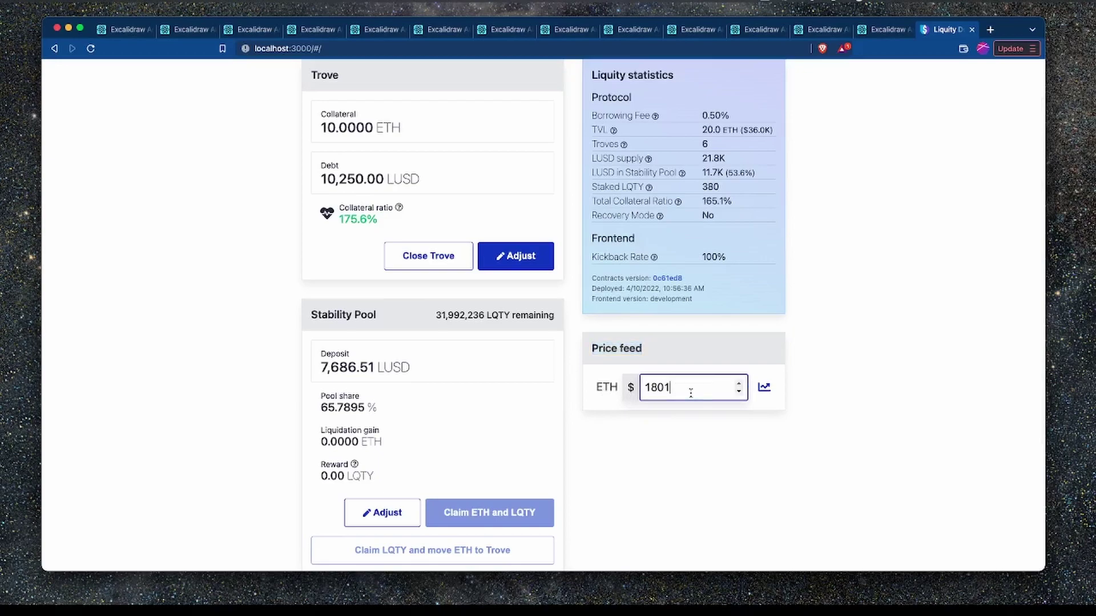
click(682, 434)
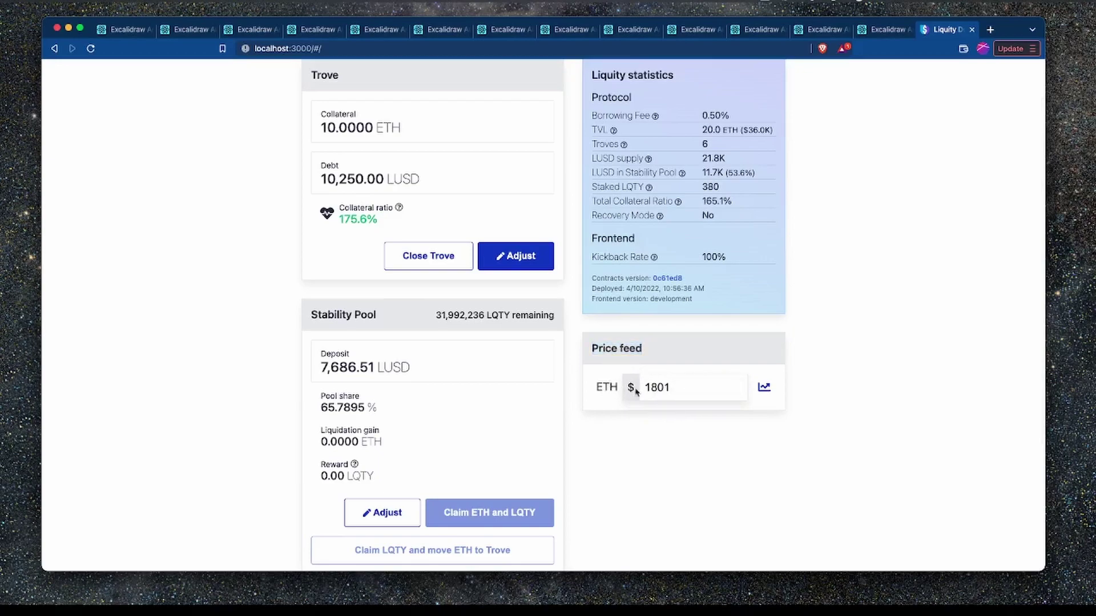
drag(591, 349, 664, 352)
scroll(664, 352, down, 1)
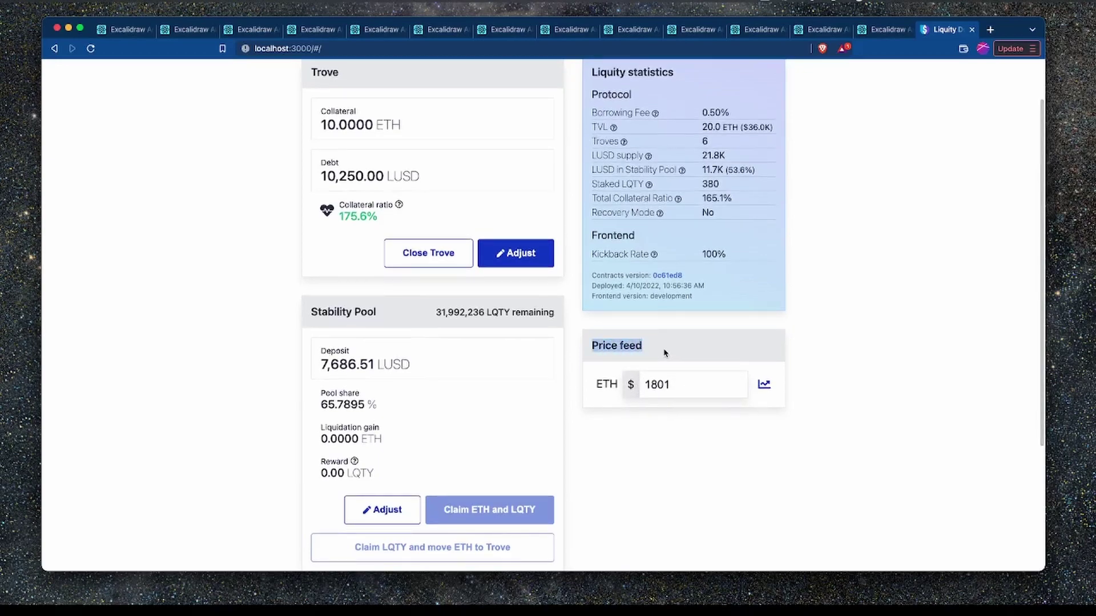